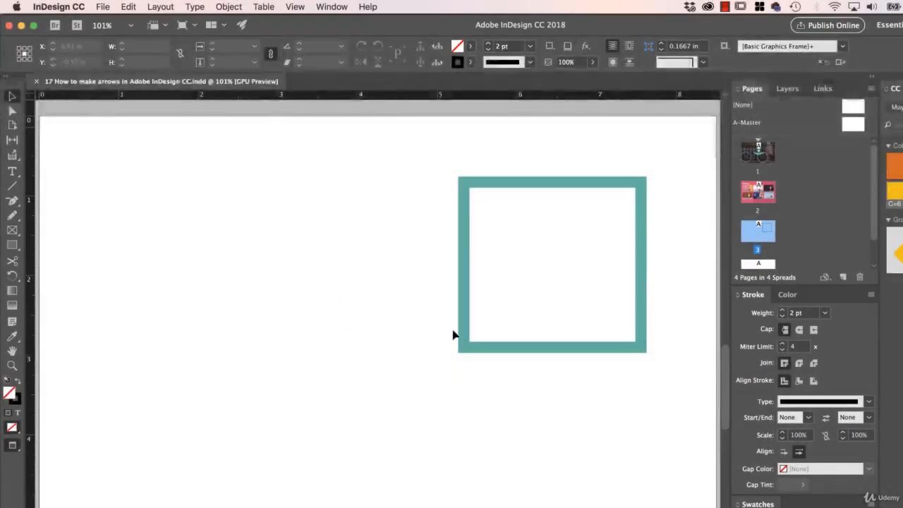
Draw a diagonal line about 4.1 in long in the empty area beside the teal square and set its stroke weight to 5 pt.
left_click(14, 187)
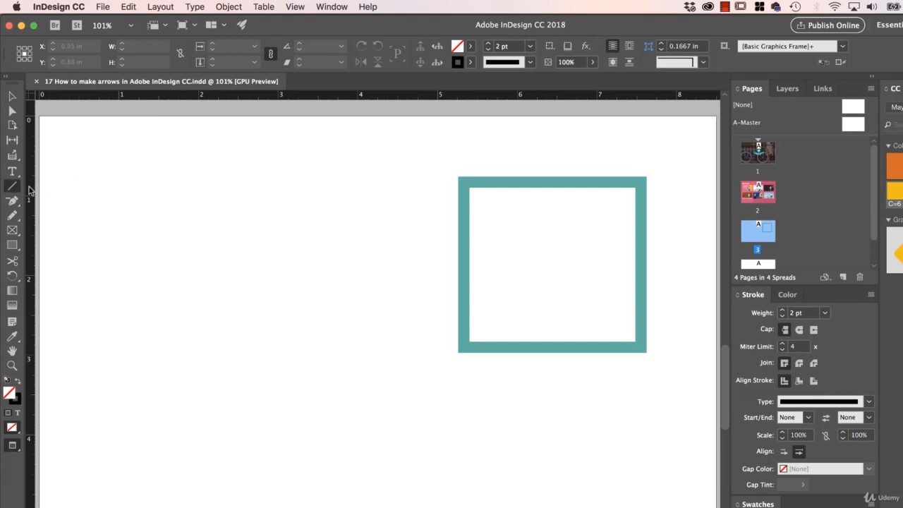
mouse_move(149, 157)
left_mouse_down()
mouse_move(304, 332)
mouse_move(341, 417)
left_mouse_up()
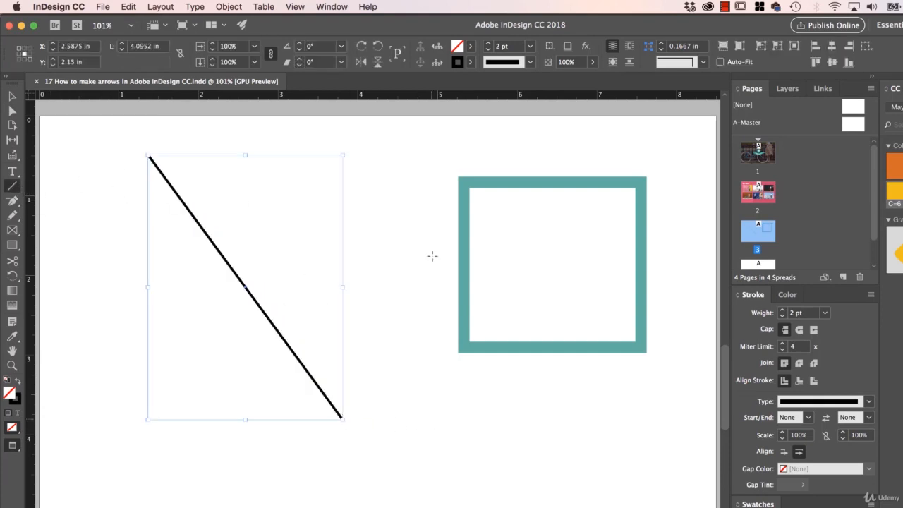
left_click(487, 43)
left_click(487, 44)
left_click(488, 44)
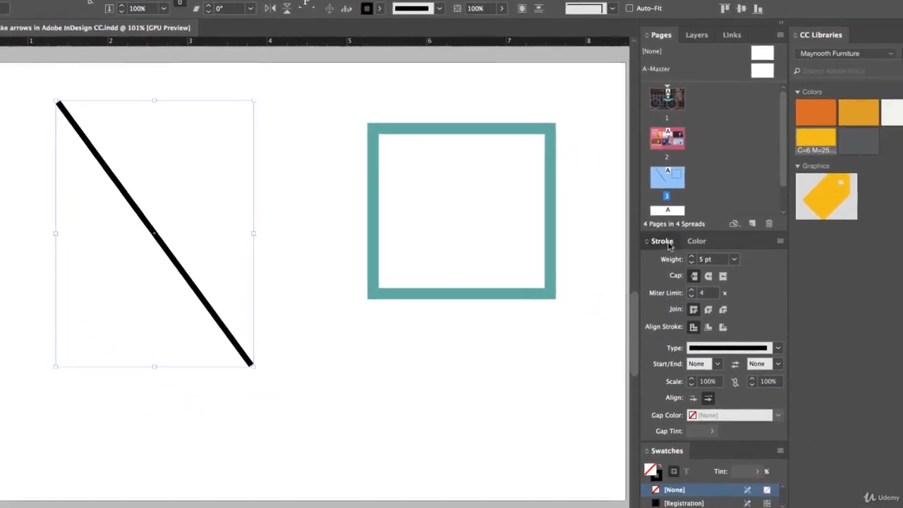
Try a pointed arrowhead at the start of the diagonal line and undo it.
double_click(663, 241)
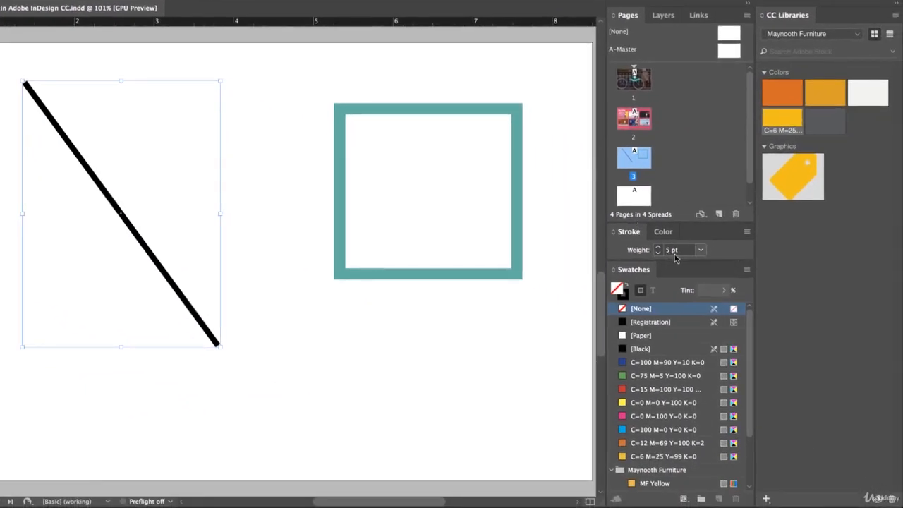
double_click(634, 233)
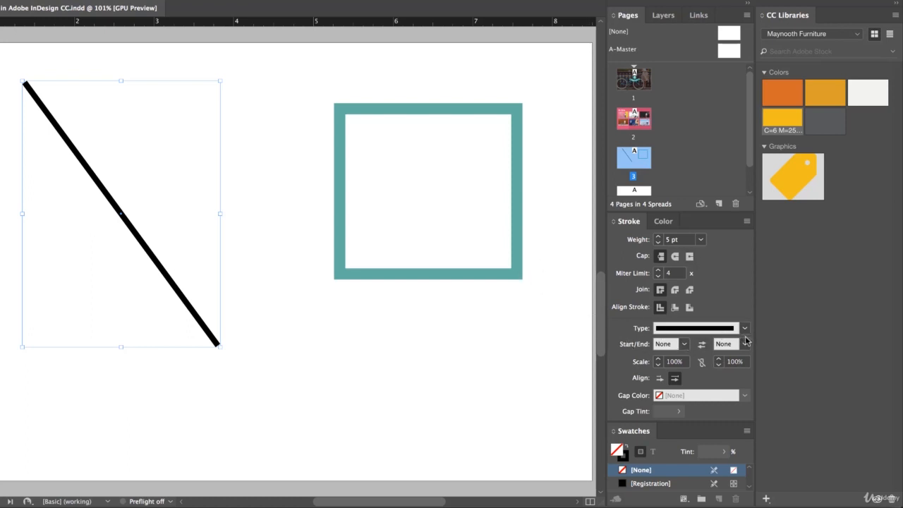
left_click(684, 345)
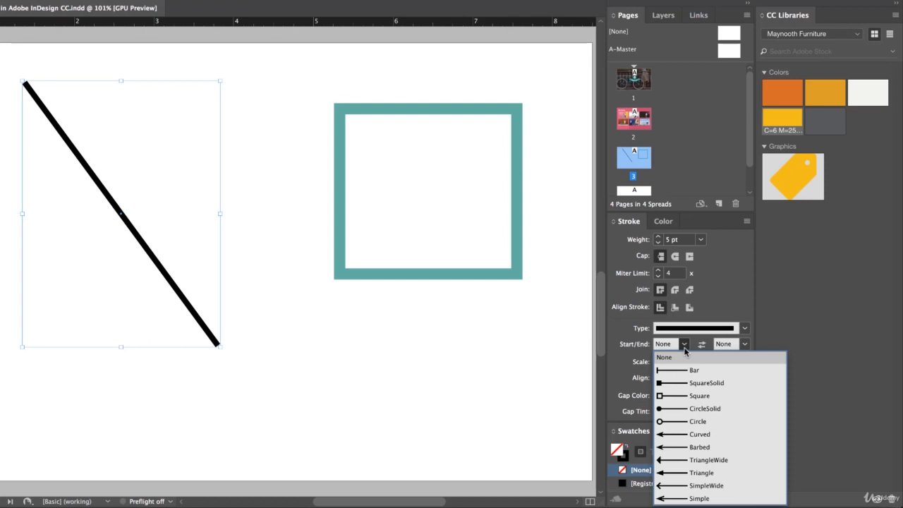
left_click(685, 438)
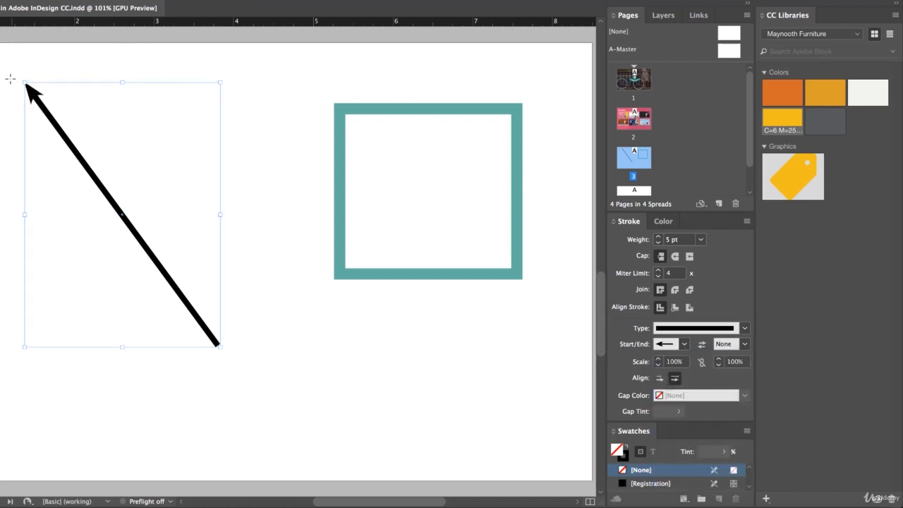
key("super+z")
Give the diagonal line a Triangle arrowhead at its end and a Circle at its start.
left_click(745, 344)
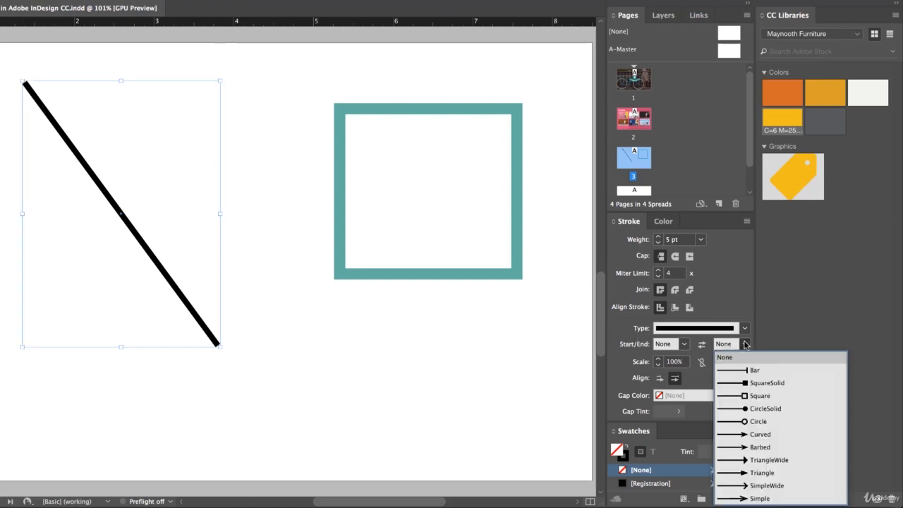
left_click(759, 446)
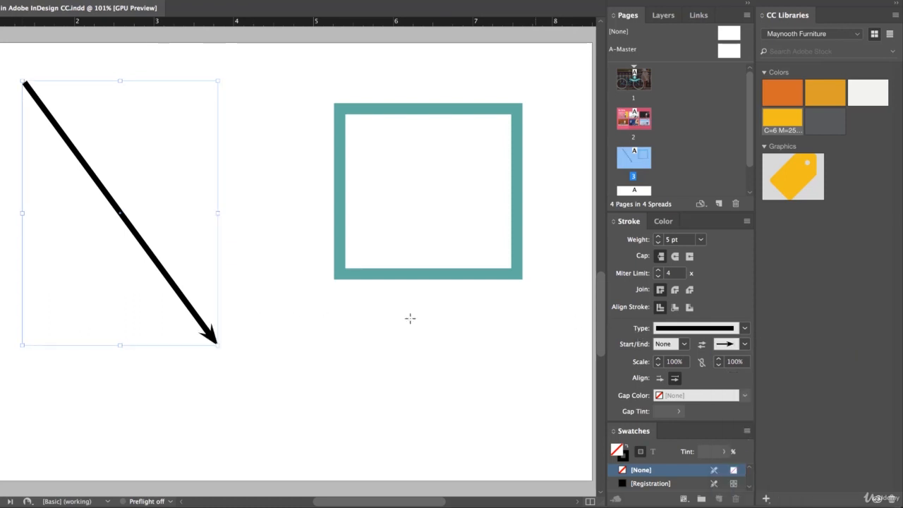
left_click(745, 343)
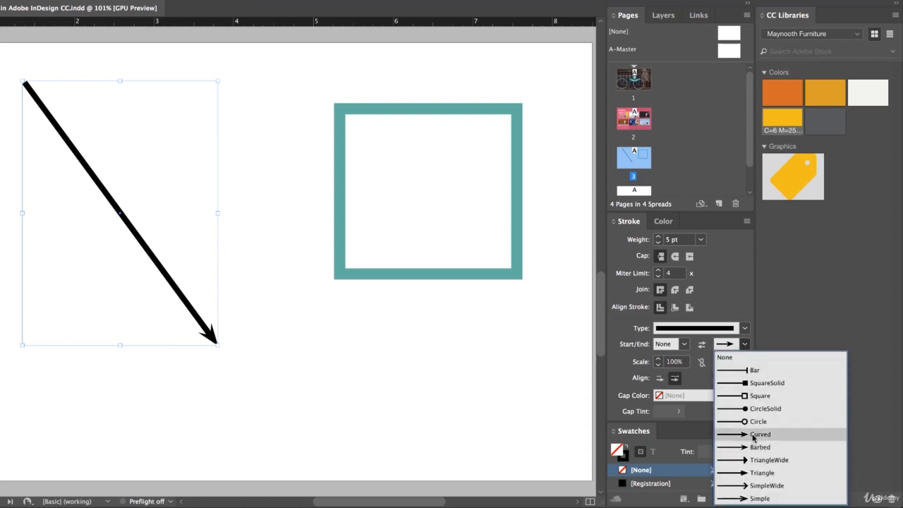
left_click(756, 473)
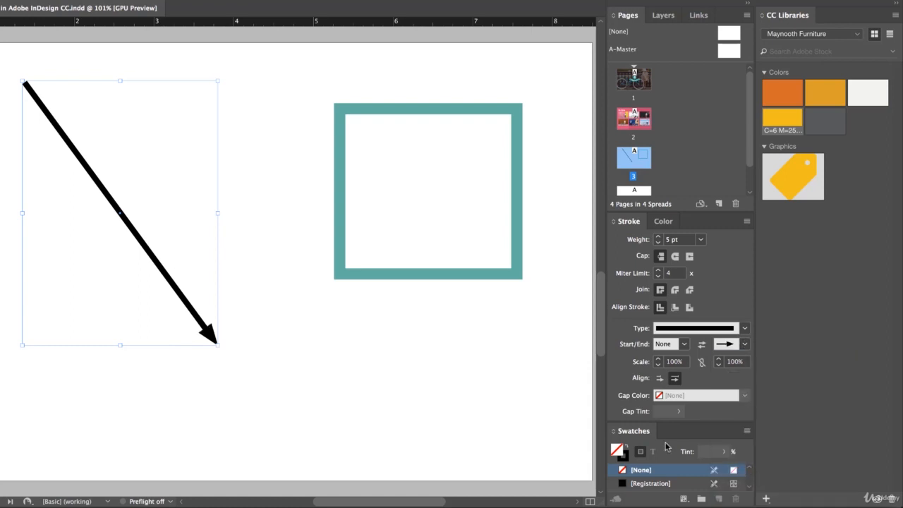
left_click(682, 346)
left_click(697, 422)
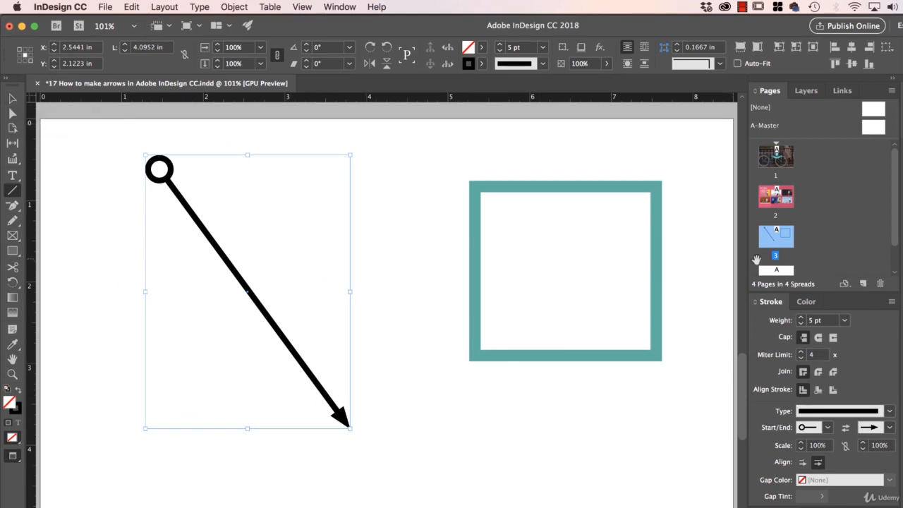
Increase the arrow's stroke weight to 23 pt.
left_click(499, 44)
left_click(499, 44)
left_click(499, 44)
left_click(499, 44)
left_click(499, 45)
left_click(499, 45)
left_click(499, 45)
left_click(499, 45)
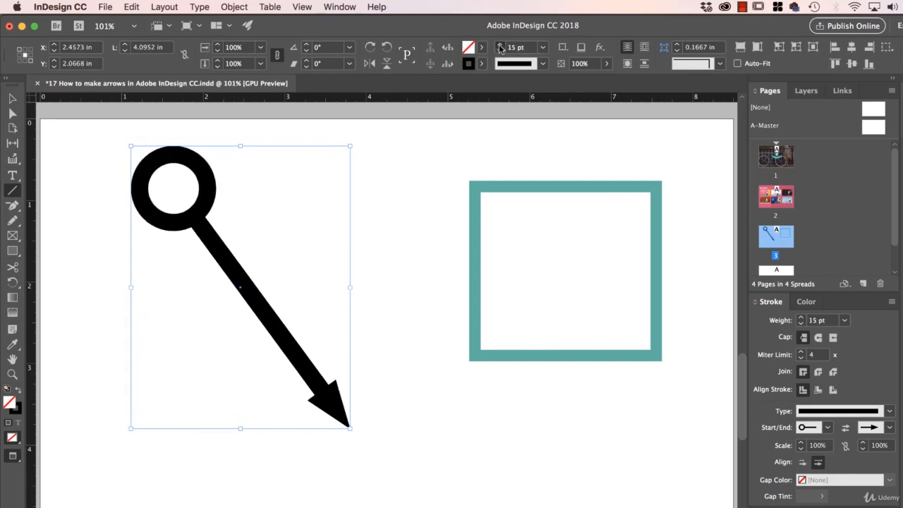
left_click(499, 46)
left_click(499, 45)
left_click(499, 45)
left_click(499, 45)
left_click(499, 46)
left_click(499, 45)
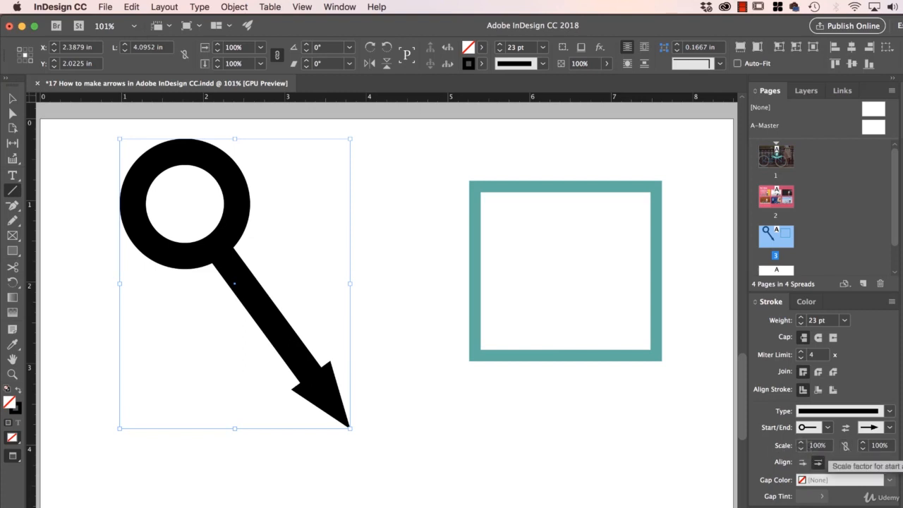
Enlarge the arrow's end arrowhead to a scale of 250%, leaving the start circle's scale unlinked.
left_click(863, 443)
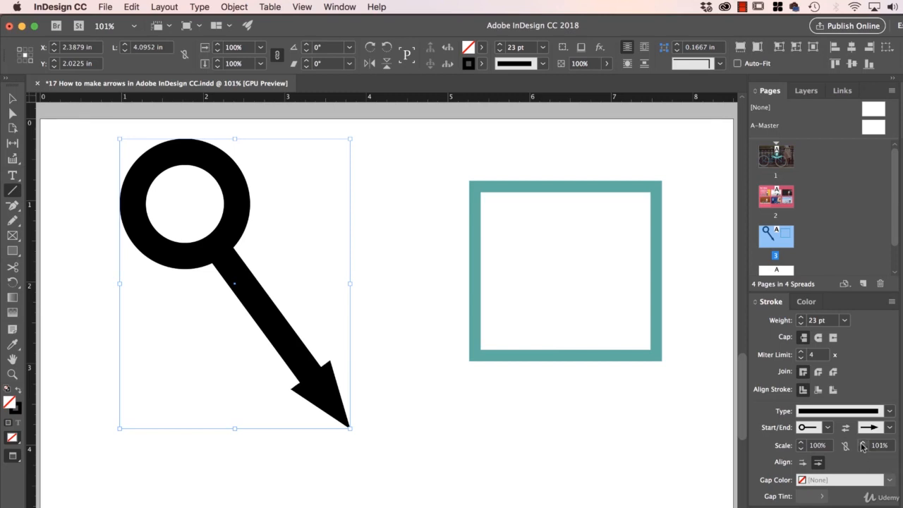
left_click(862, 443)
left_click(862, 443)
left_click(862, 444)
left_click(862, 443)
left_click(862, 443)
left_click(862, 443)
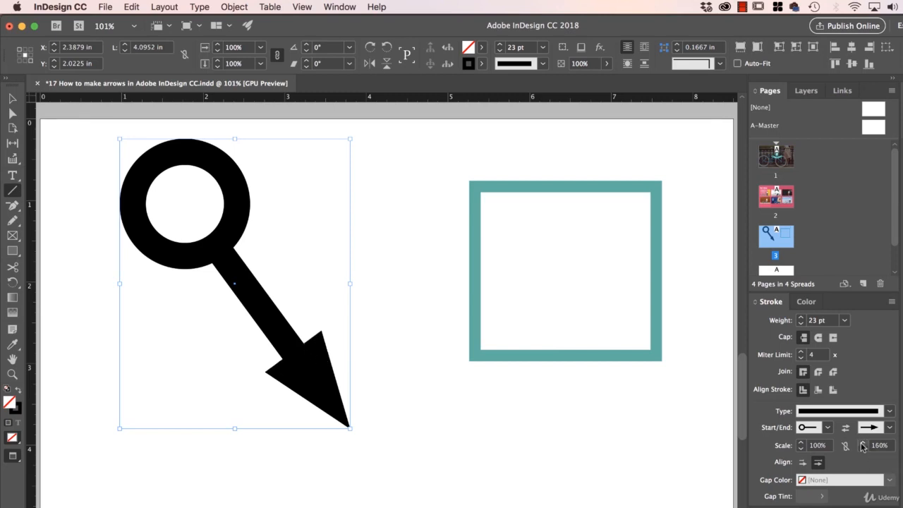
left_click(862, 444)
left_click(863, 443)
left_click(863, 443)
left_click(862, 443)
left_click(863, 444)
left_click(862, 444)
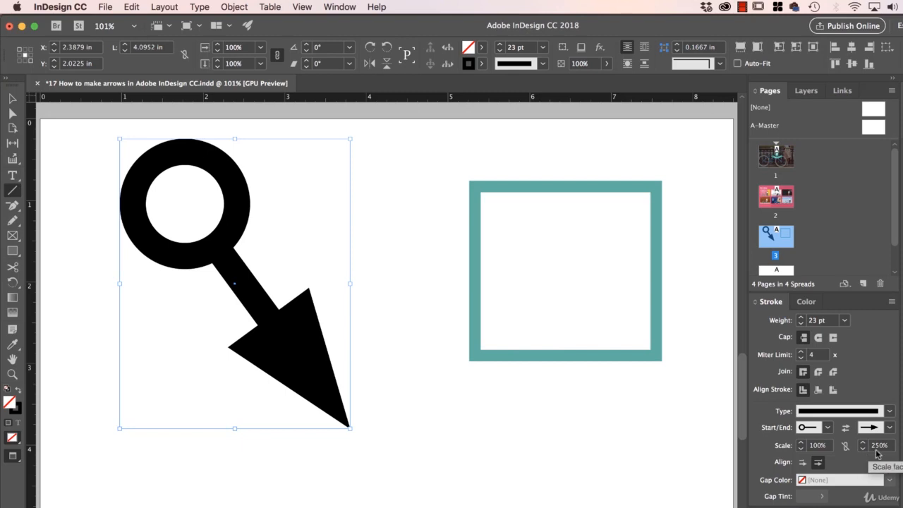
Bring the end arrowhead's scale down to 120%, independently of the start circle.
left_click(863, 449)
left_click(863, 449)
left_click(862, 449)
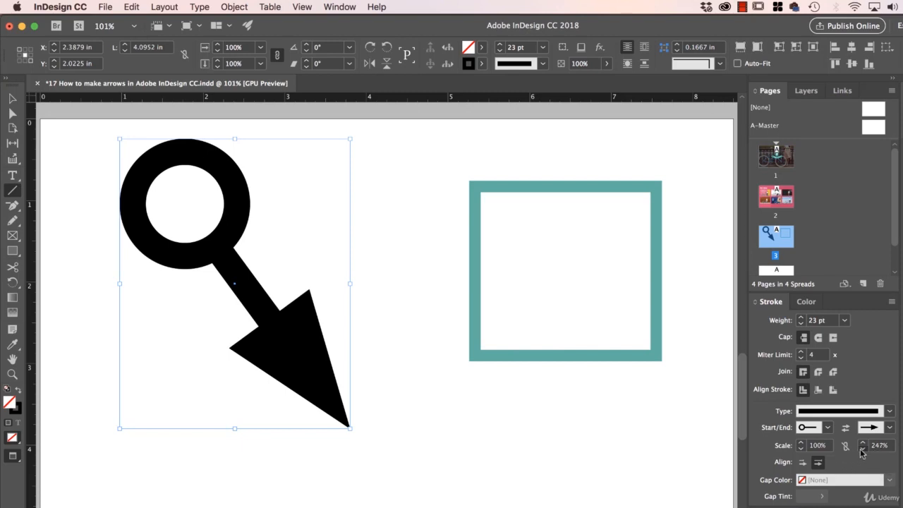
left_click(862, 449)
left_click(862, 448)
left_click(863, 449)
left_click(862, 449)
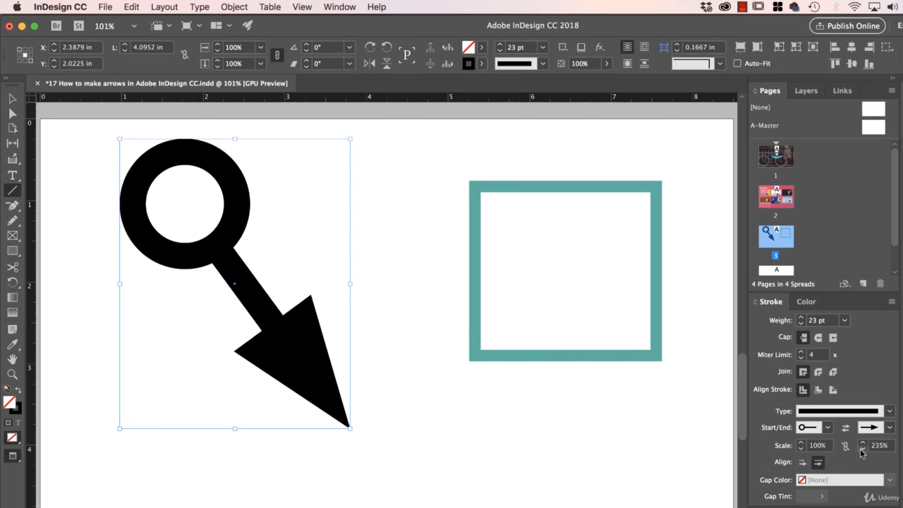
left_click(862, 449)
left_click(863, 448)
left_click(862, 449)
left_click(863, 448)
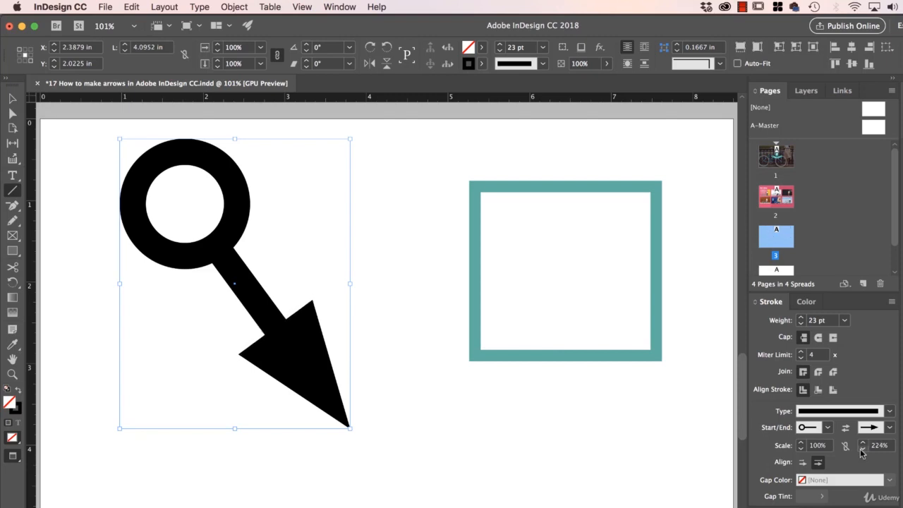
left_click(863, 449)
left_click(863, 449)
left_click(863, 449)
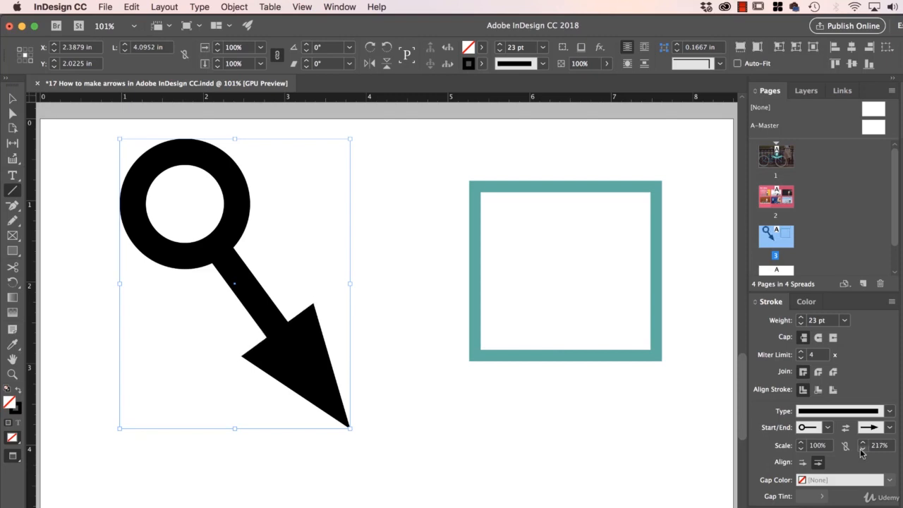
left_click(862, 449)
left_click(862, 449)
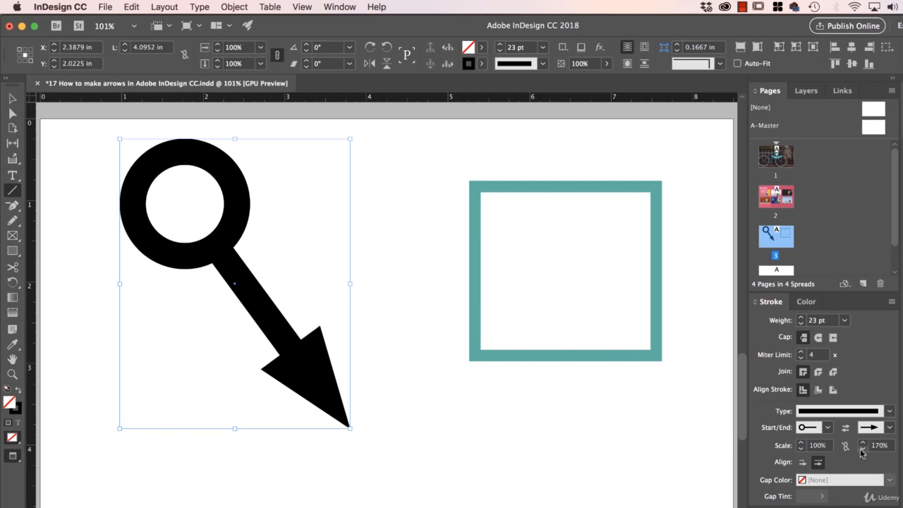
left_click(862, 449)
left_click(862, 449)
left_click(862, 449)
left_click(863, 449)
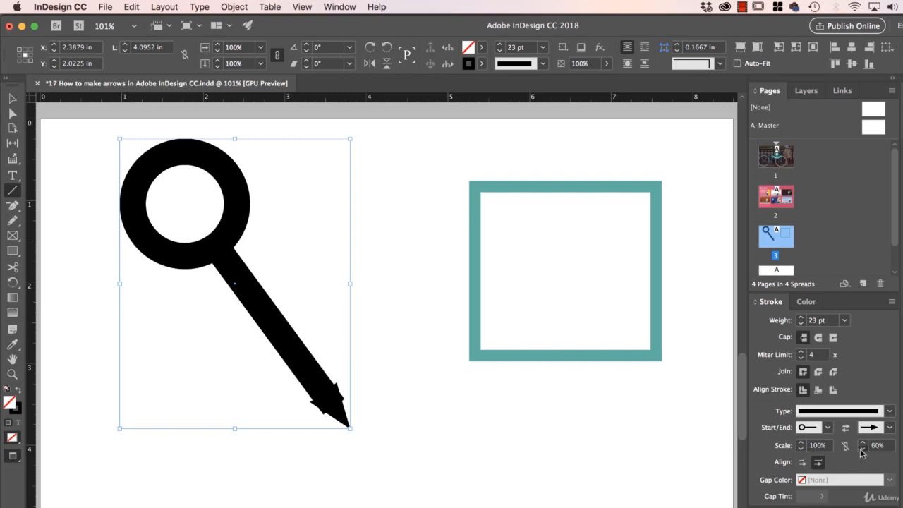
left_click(862, 449)
left_click(863, 443)
left_click(862, 444)
left_click(862, 444)
left_click(863, 444)
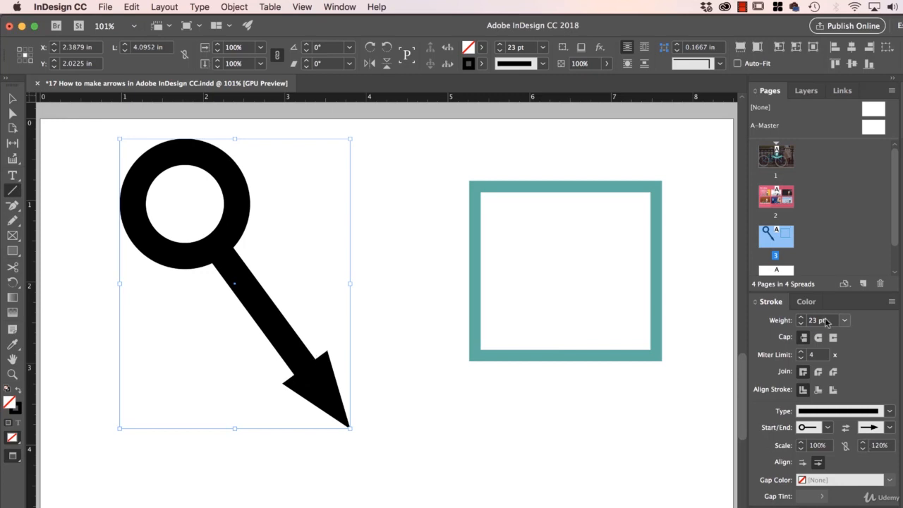
Increase the arrow's stroke weight to 60 pt.
left_click(801, 318)
left_click(801, 318)
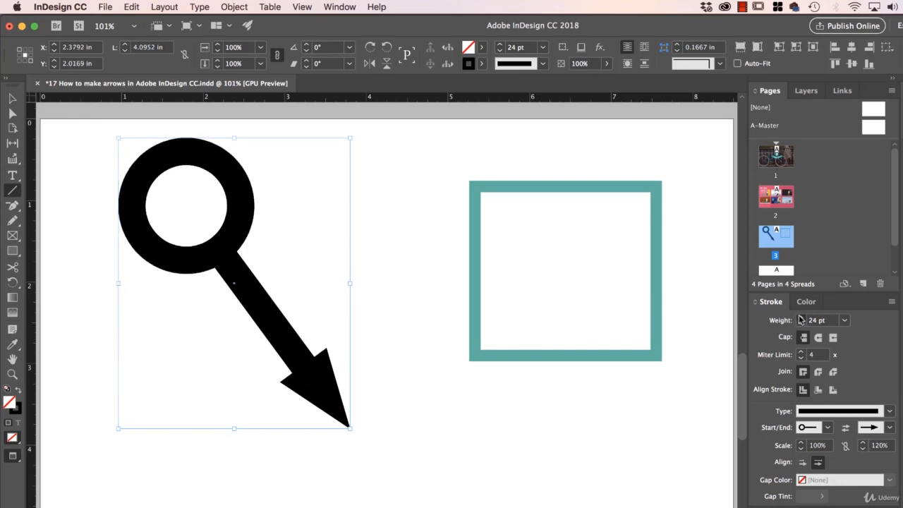
left_click(801, 318)
left_click(801, 317)
left_click(801, 317)
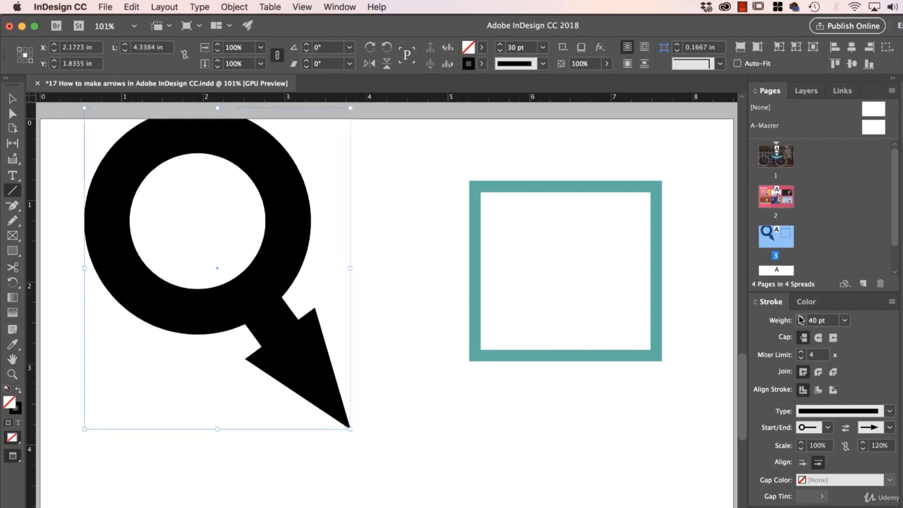
left_click(801, 318)
left_click(801, 317)
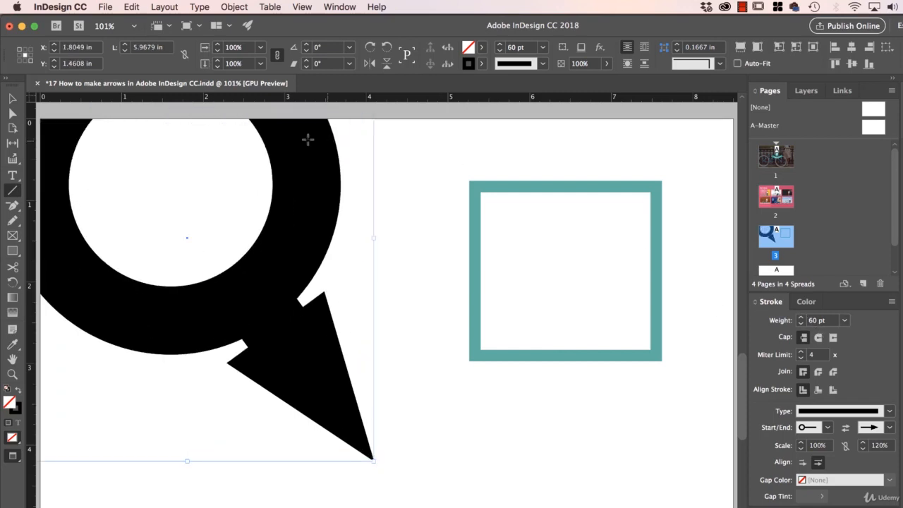
Scale the whole arrow up proportionally to about 10.1 in long and move it toward the page's upper-left corner.
left_click(218, 47)
left_click(218, 47)
left_click(217, 46)
left_click(217, 47)
left_click(217, 47)
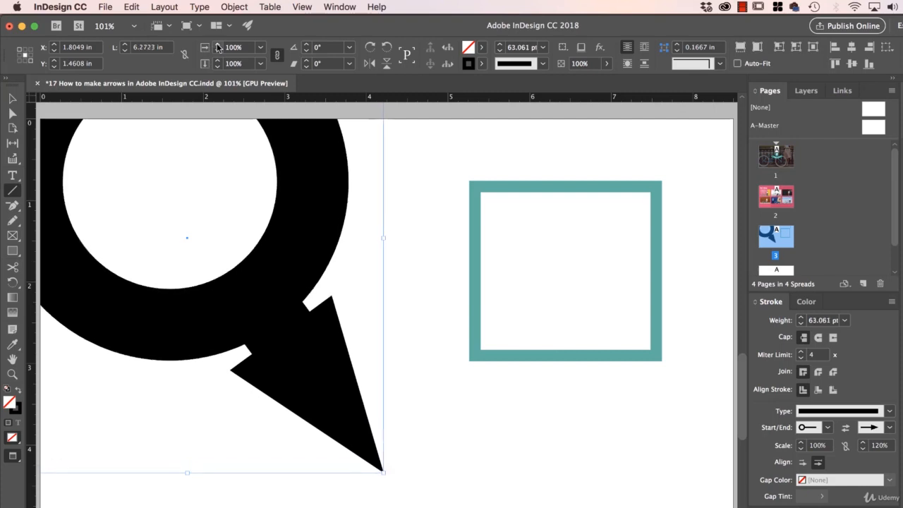
left_click(218, 46, "shift")
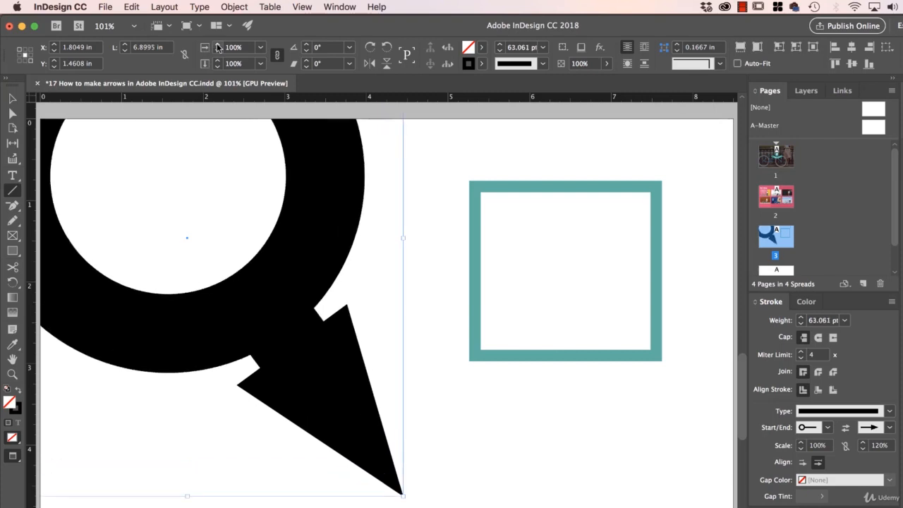
left_click(217, 47, "shift")
left_click(218, 47, "shift")
left_click(218, 47, "shift")
left_click(218, 46, "shift")
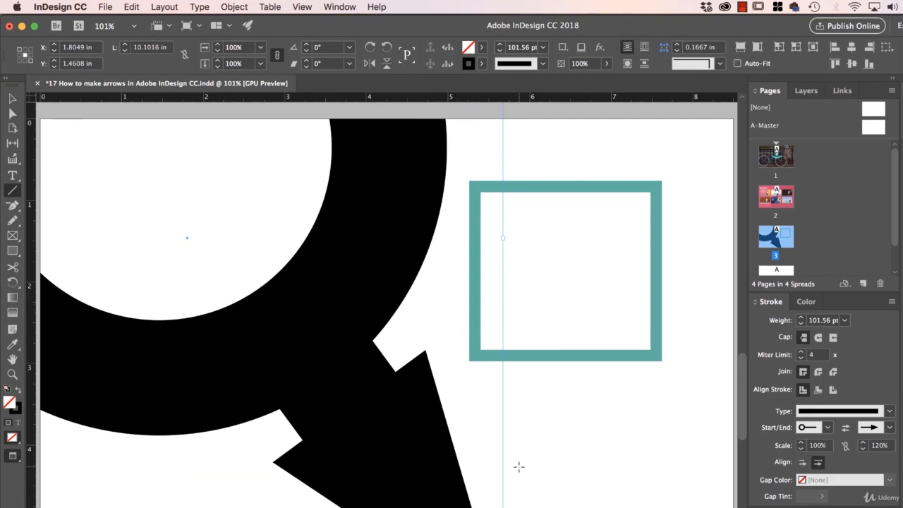
key("v")
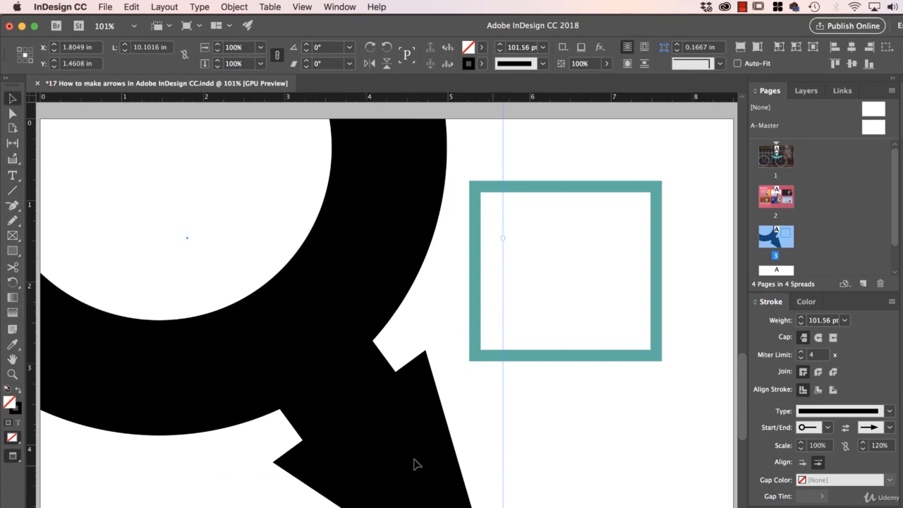
left_click_drag(416, 465, 366, 402)
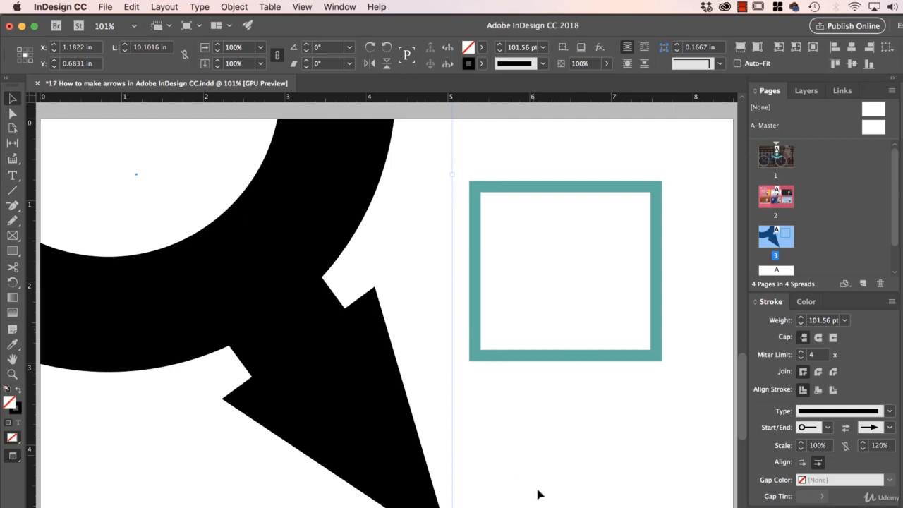
Select the teal square and activate the Direct Selection tool.
scroll(508, 357, "right", 5)
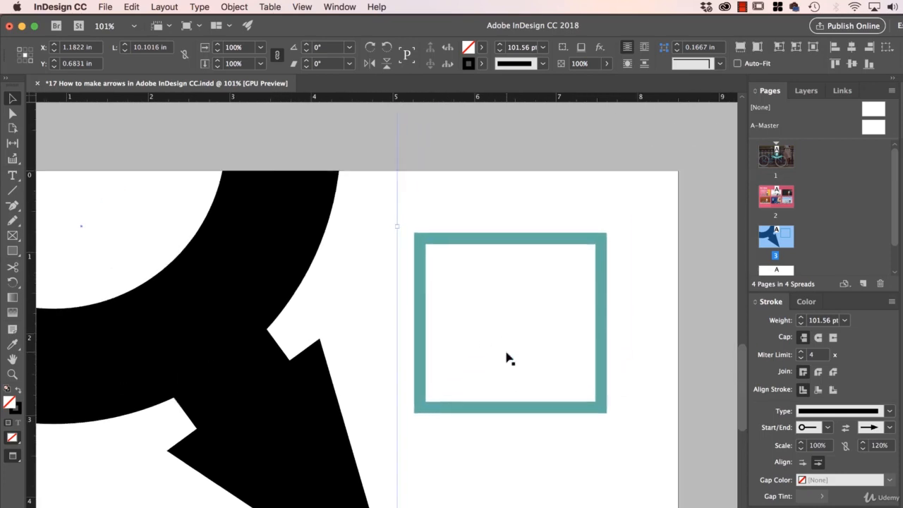
key("super+equal")
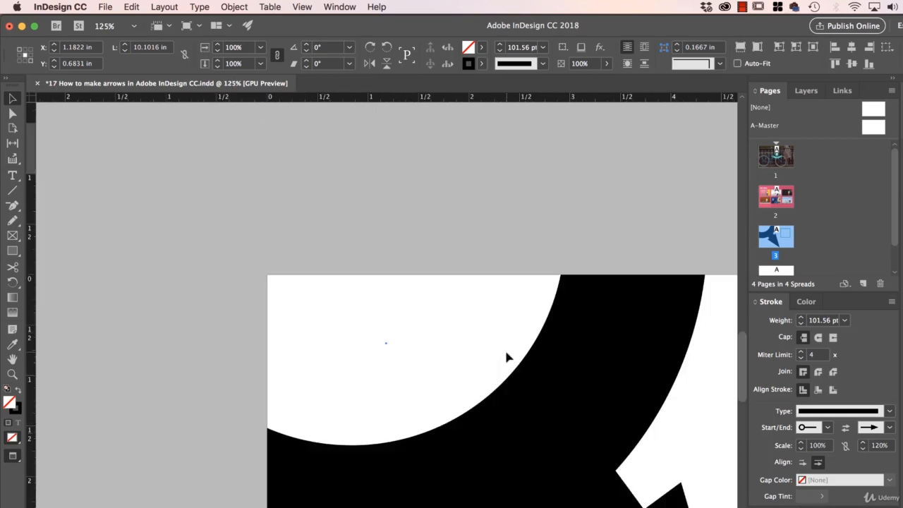
scroll(507, 358, "right", 10)
scroll(507, 358, "down", 3)
left_click(430, 374)
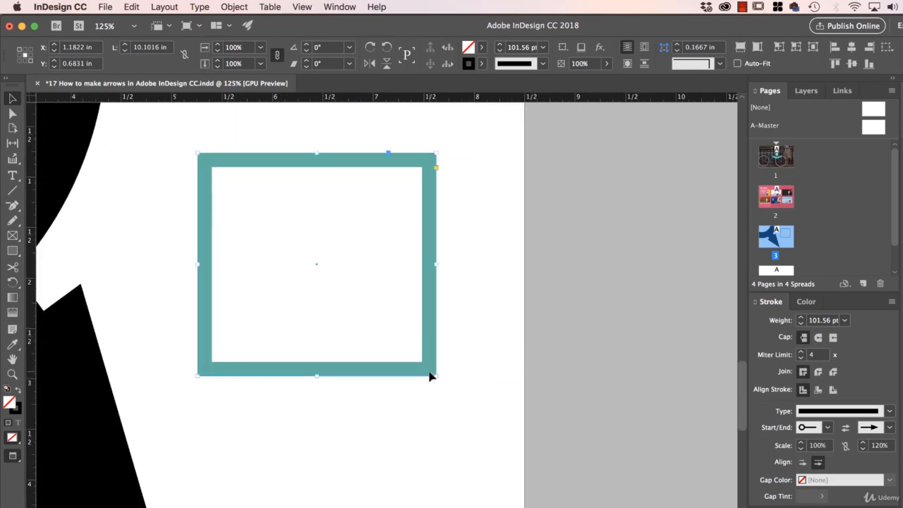
key("super+equal")
key("a")
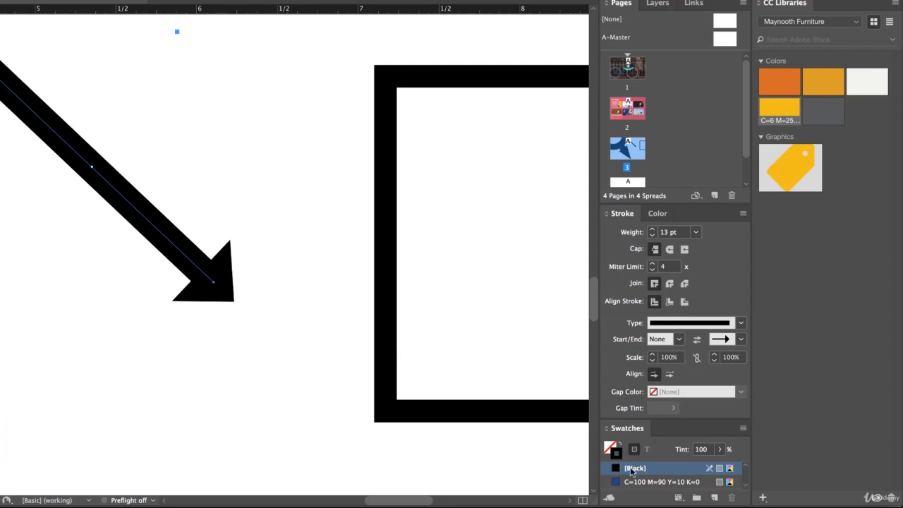
Toggle the 13 pt arrow's tip between the path's end and beyond it, leave it extended beyond the path, and deselect the arrow.
left_click(670, 374)
left_click(654, 374)
left_click(670, 374)
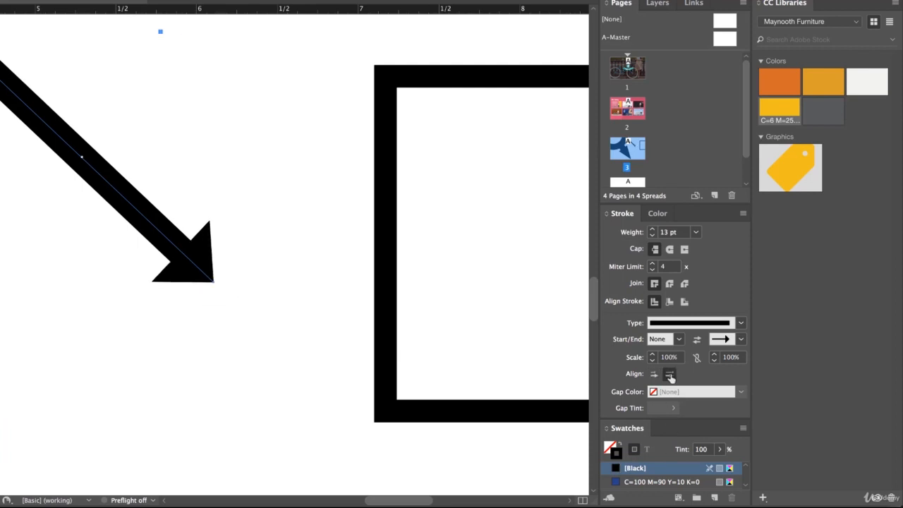
left_click(653, 374)
left_click(180, 388)
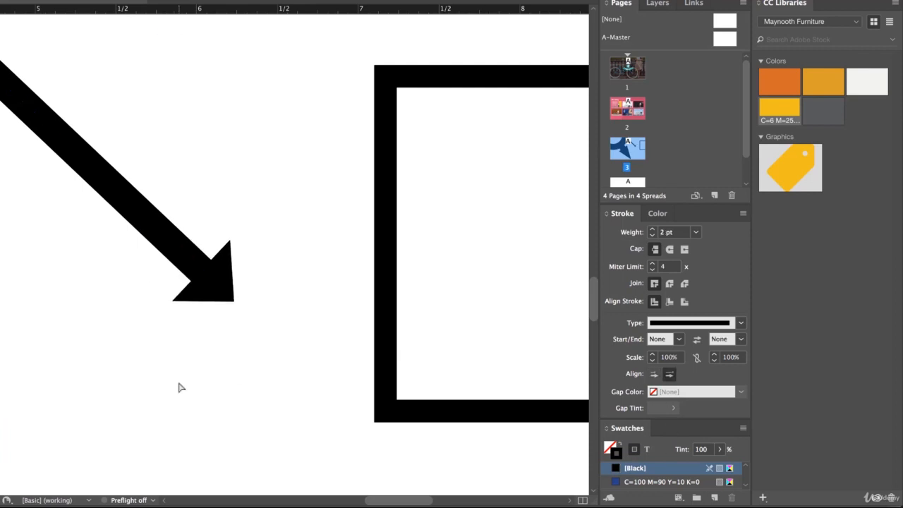
key("super+minus")
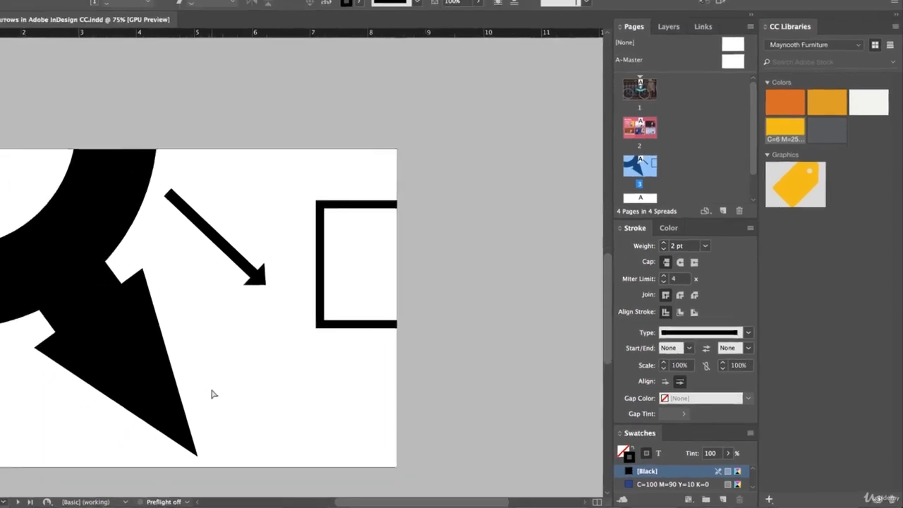